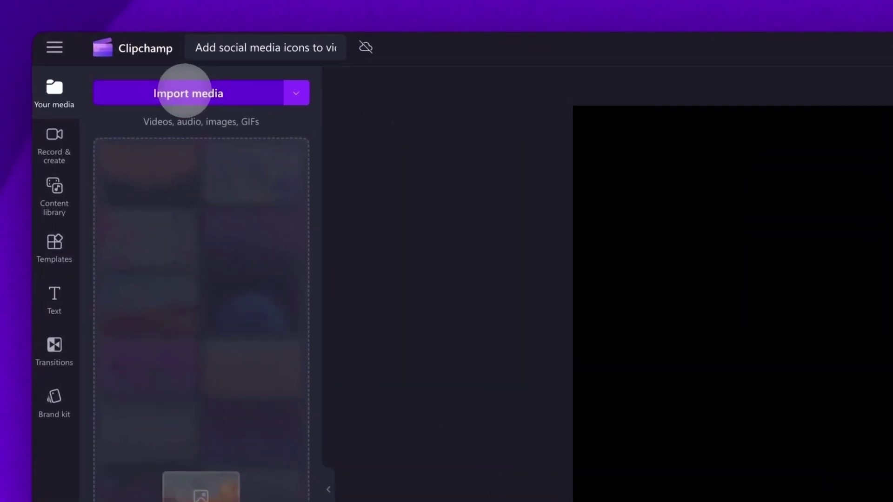
# Import My video (2).mp4 into the media library.
pyautogui.click(185, 90)
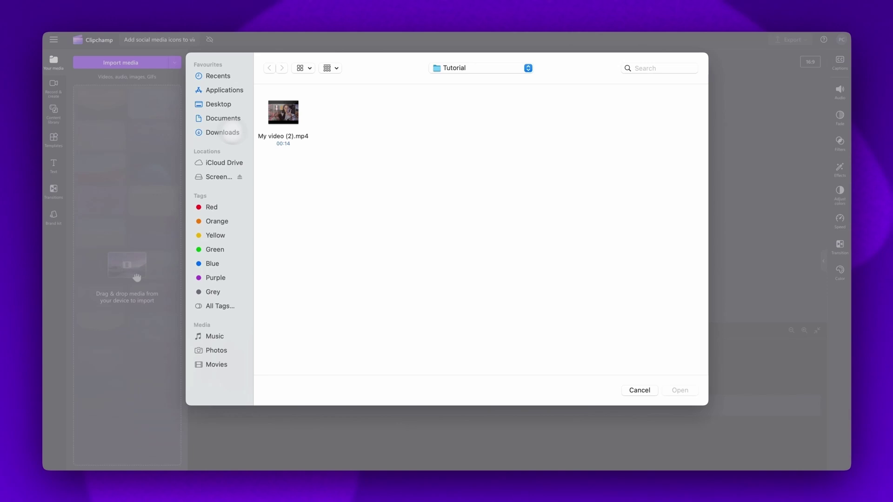
pyautogui.click(295, 121)
pyautogui.click(679, 389)
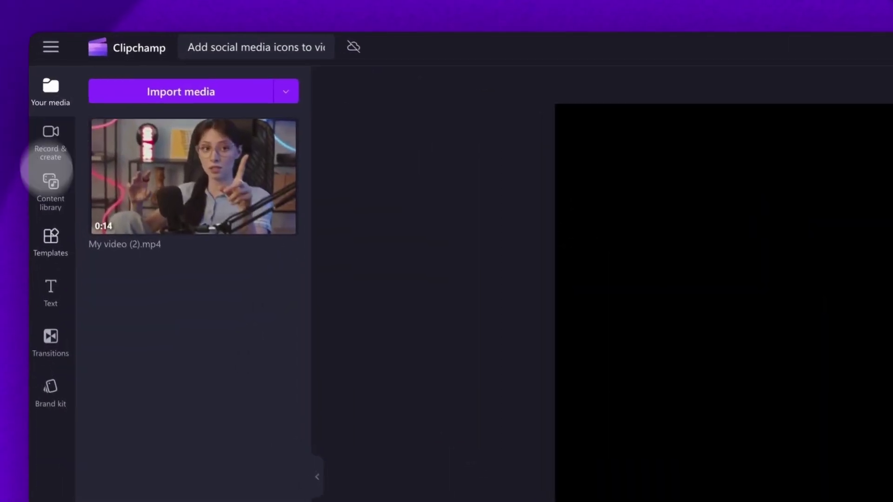
# Place the 0:14 My video (2).mp4 clip on the timeline so it fills the preview.
pyautogui.moveTo(154, 223); pyautogui.dragTo(892, 501)
pyautogui.moveTo(549, 431); pyautogui.dragTo(187, 111)
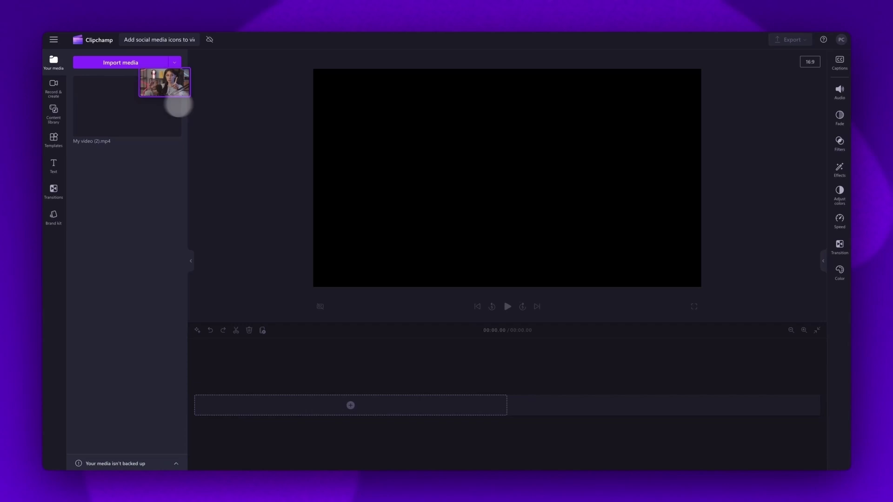
pyautogui.moveTo(246, 191); pyautogui.dragTo(259, 412)
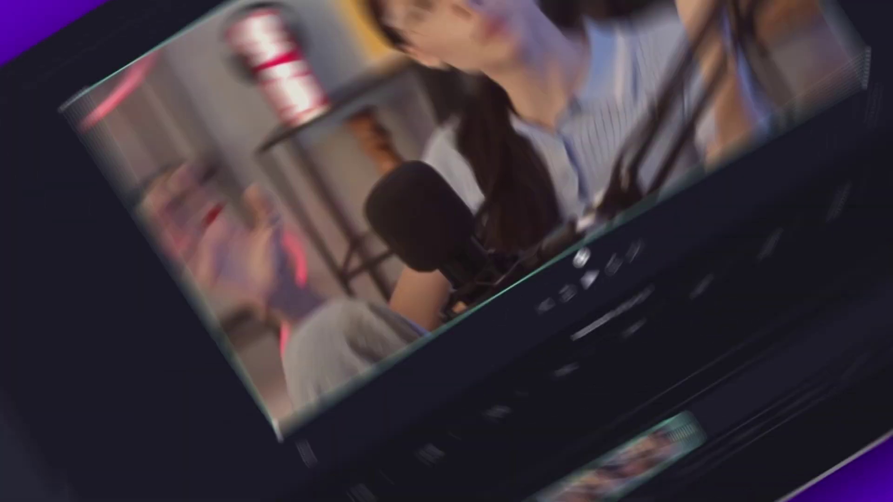
pyautogui.click(738, 289)
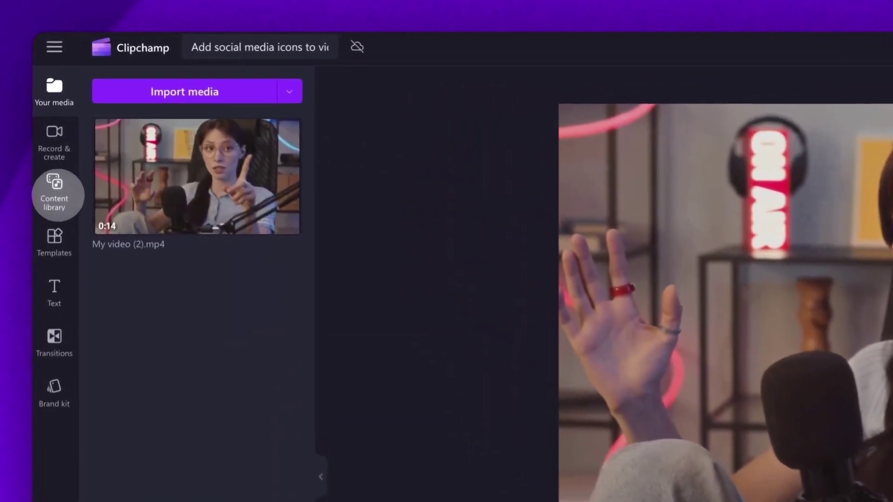
# Filter the content library to Stickers and browse the 94-item Social media stickers collection.
pyautogui.click(57, 195)
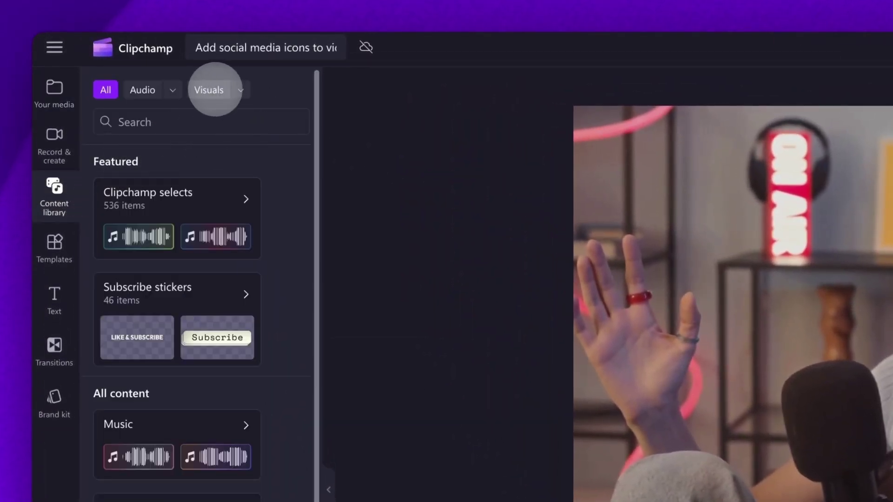
pyautogui.click(239, 90)
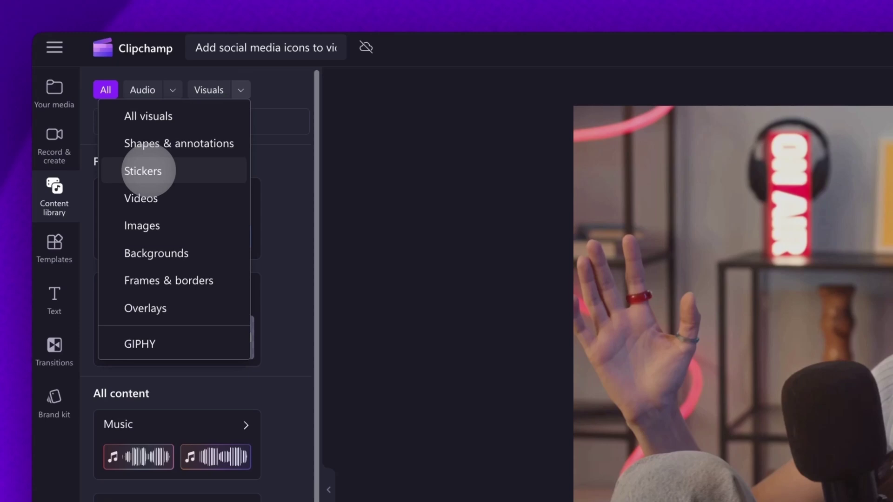
pyautogui.click(146, 171)
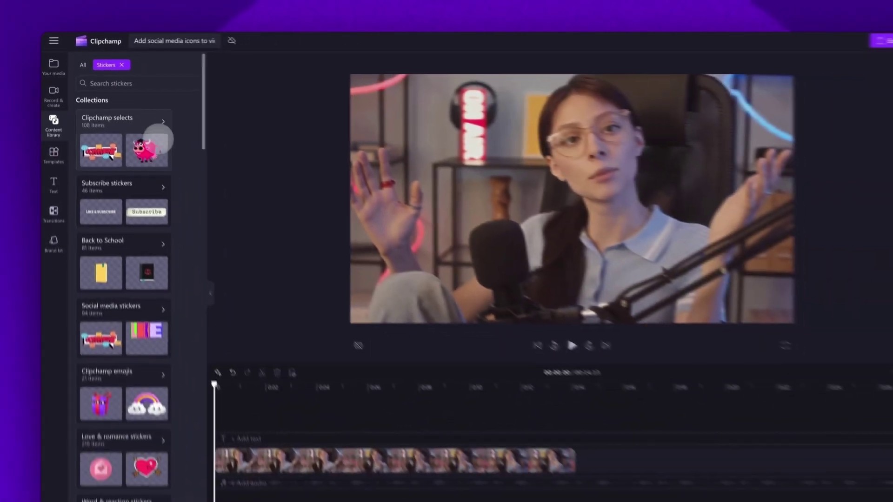
pyautogui.scroll(-2, 170, 182)
pyautogui.scroll(-1, 170, 182)
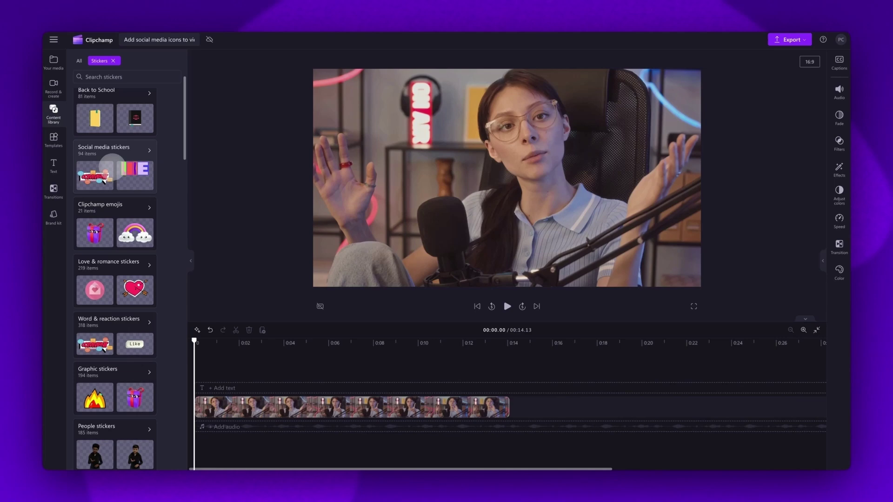
pyautogui.click(112, 167)
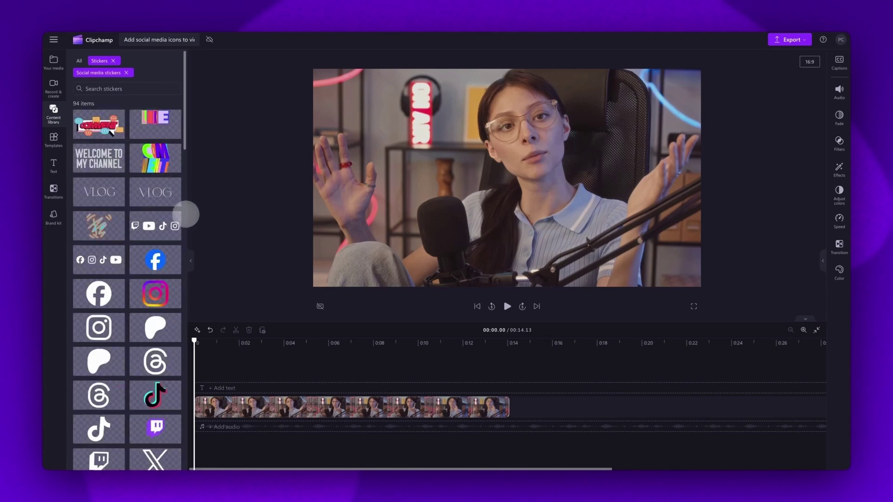
pyautogui.scroll(-10, 186, 214)
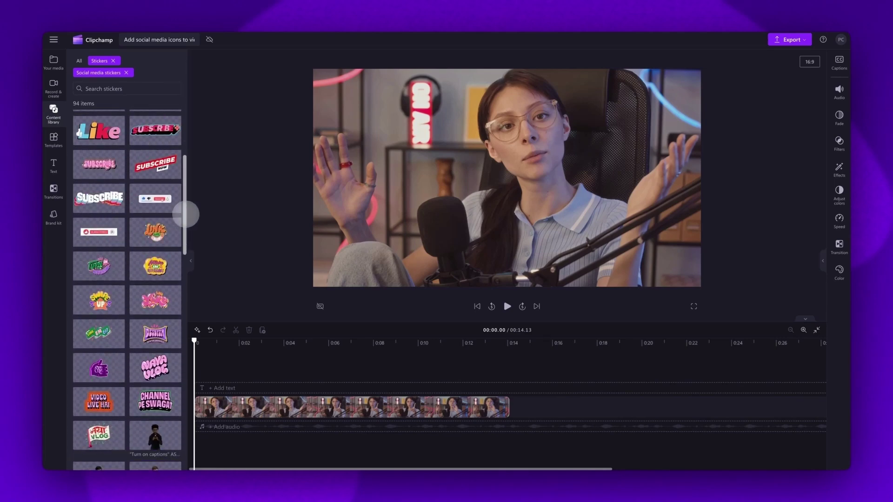
pyautogui.scroll(-5, 185, 214)
pyautogui.scroll(10, 185, 215)
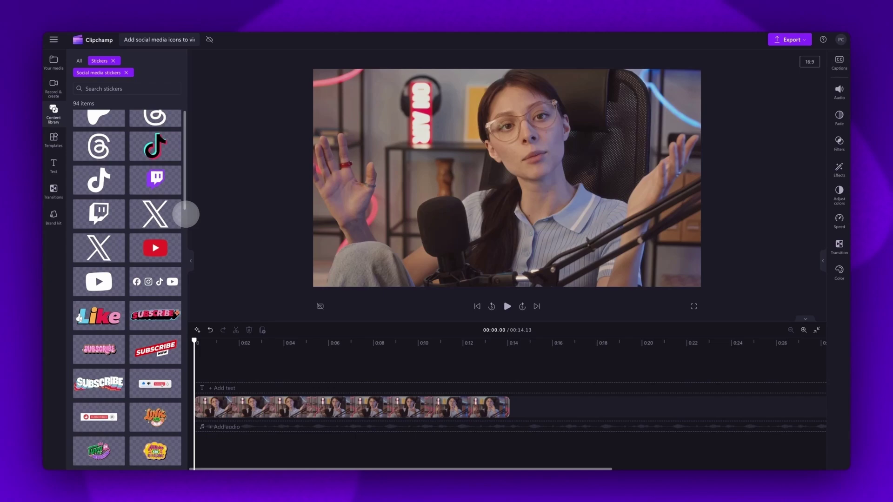
pyautogui.scroll(5, 185, 214)
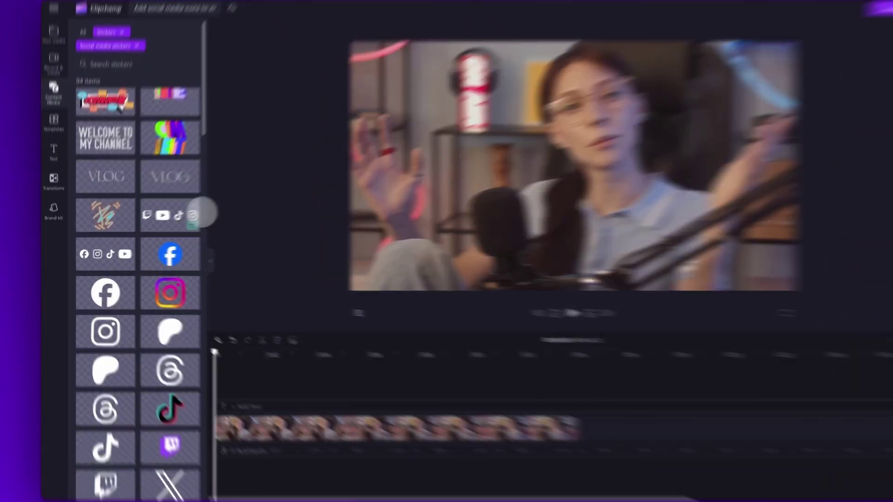
pyautogui.moveTo(154, 286)
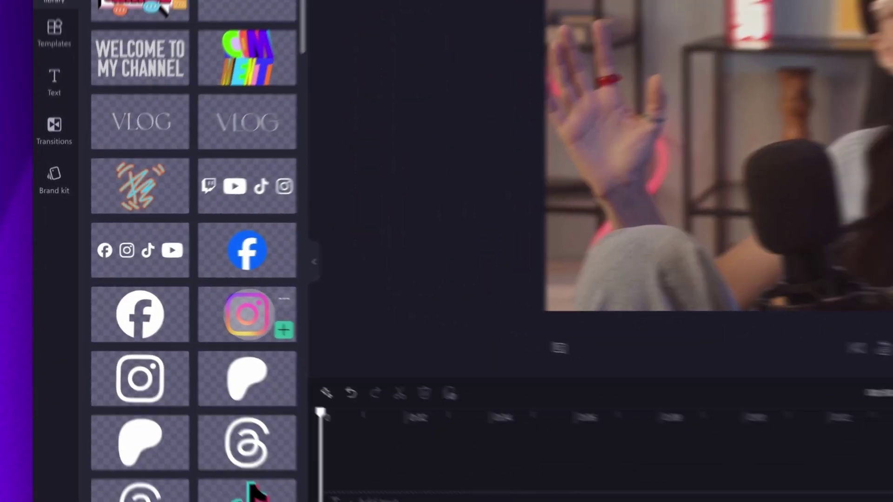
# Drop the Instagram sticker onto a new track above the video and preview it.
pyautogui.moveTo(247, 315); pyautogui.dragTo(354, 477)
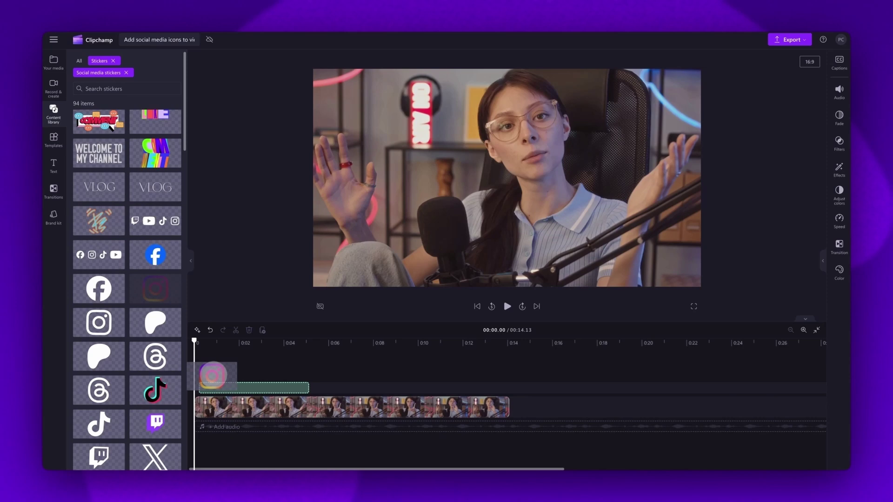
pyautogui.moveTo(210, 384); pyautogui.dragTo(212, 387)
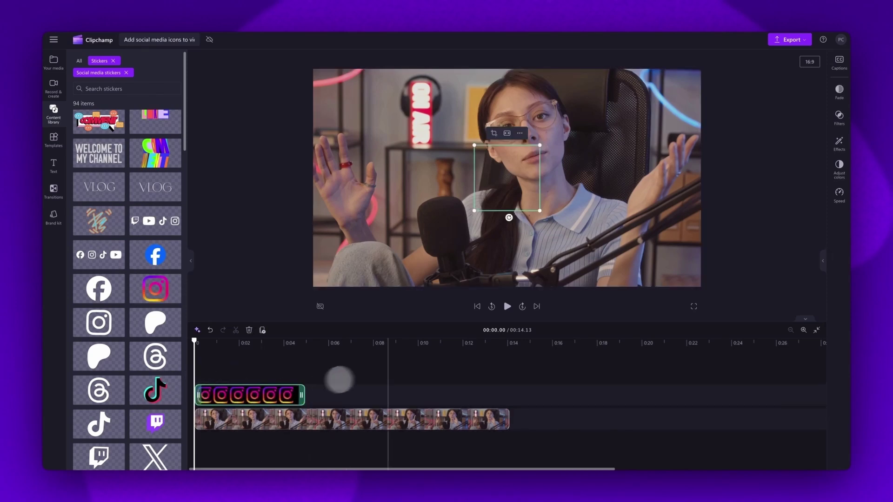
pyautogui.press('space')
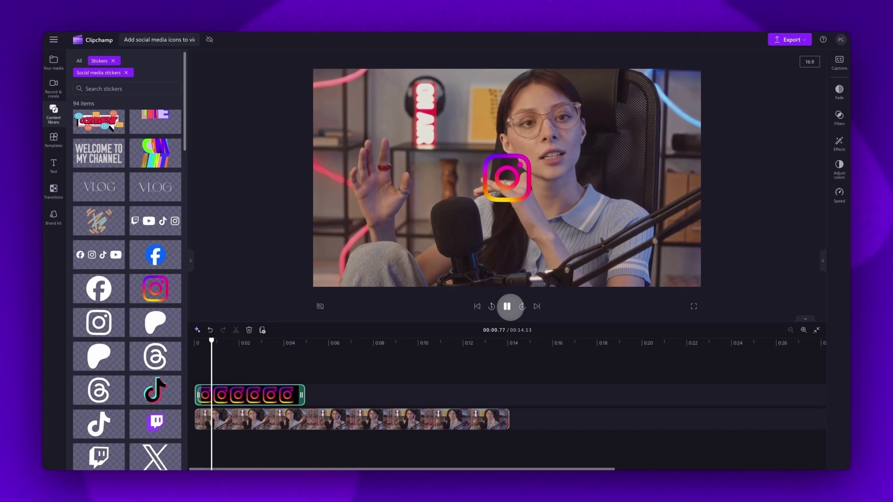
pyautogui.press('space')
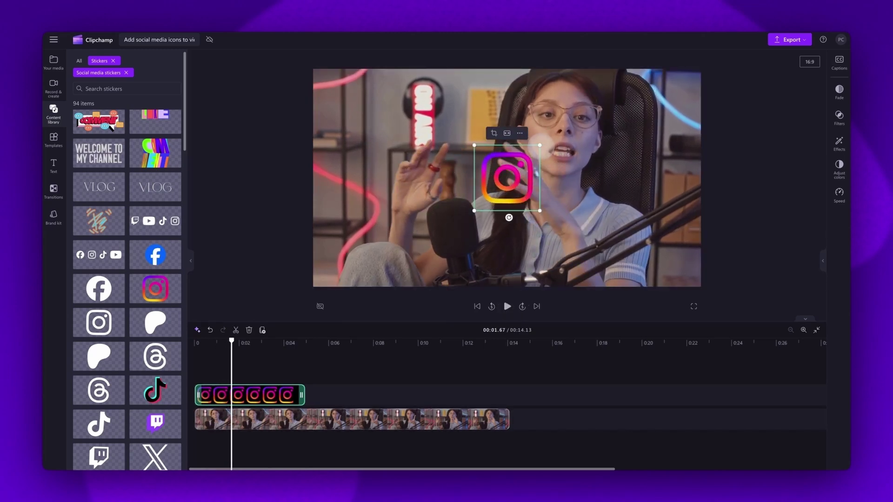
# Shrink the sticker into the bottom-left corner and time it from 0:03.73 to about 0:07.5.
pyautogui.moveTo(540, 145); pyautogui.dragTo(359, 255)
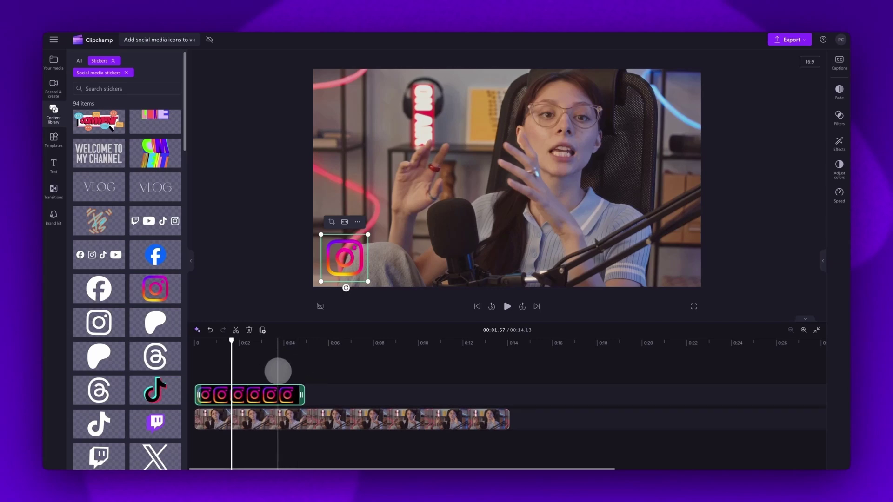
pyautogui.click(278, 371)
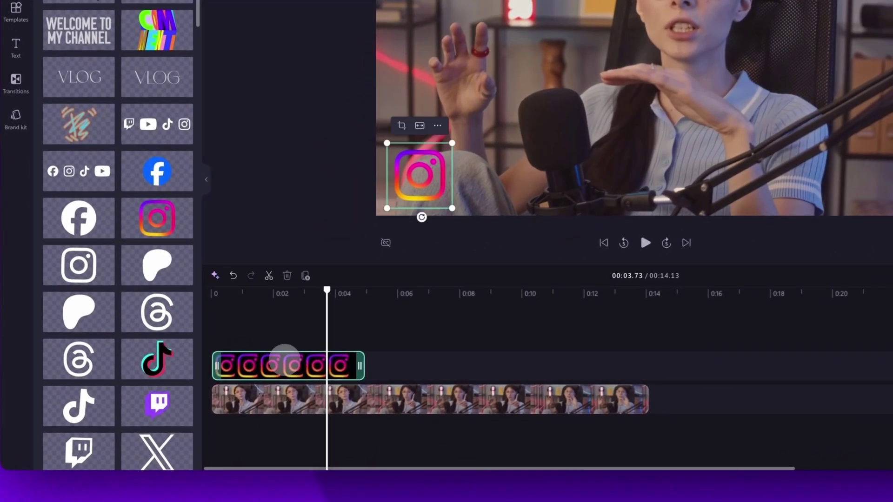
pyautogui.moveTo(284, 356); pyautogui.dragTo(401, 358)
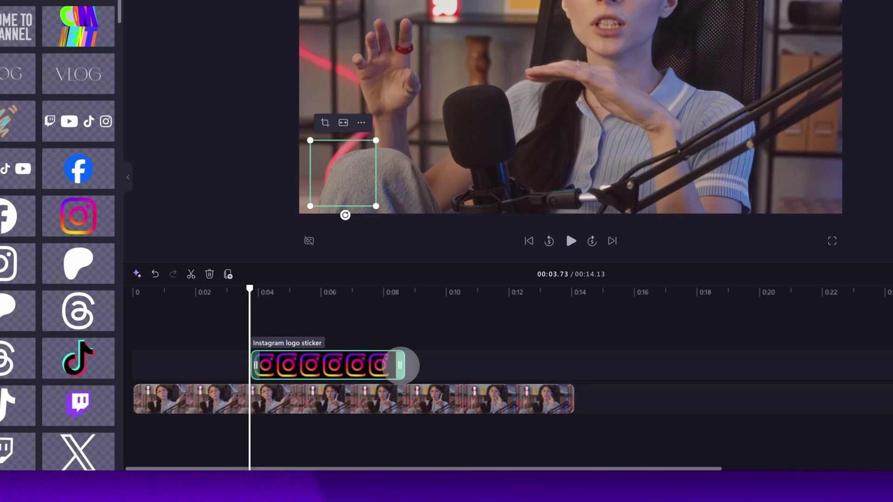
pyautogui.moveTo(403, 365); pyautogui.dragTo(568, 365)
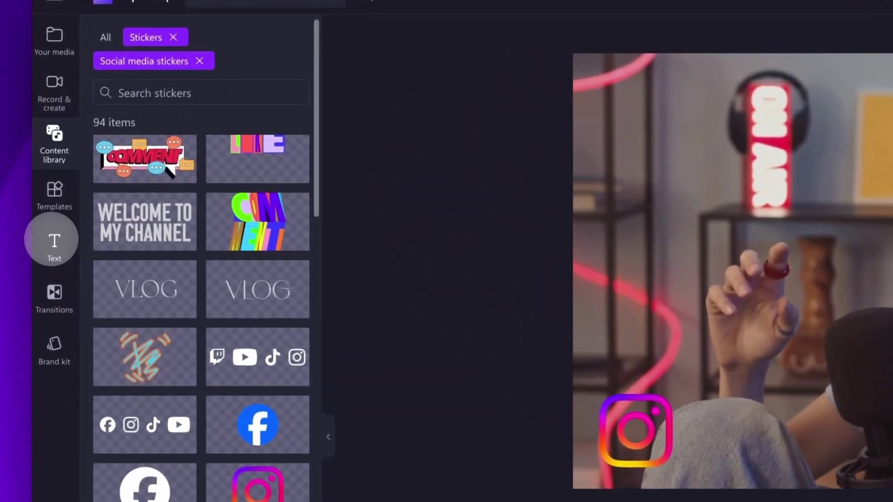
# Add a Plain text 'Add your text here' clip on the track above the Instagram sticker.
pyautogui.click(56, 242)
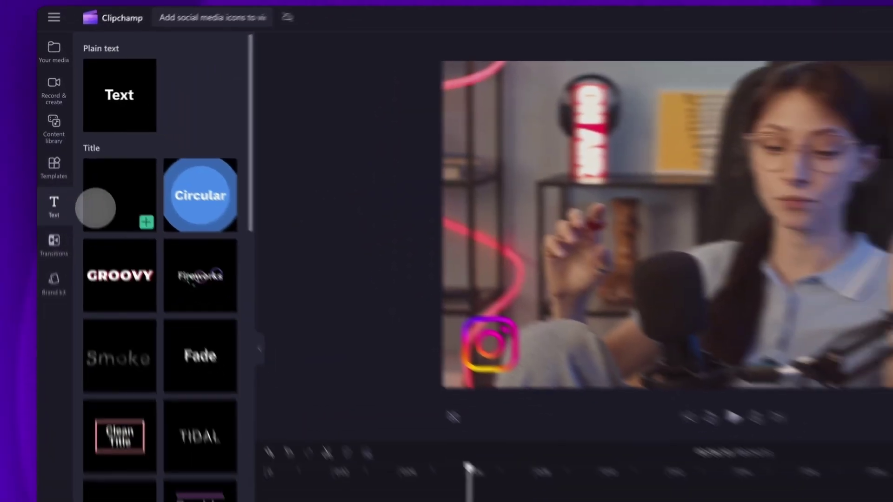
pyautogui.scroll(-3, 315, 330)
pyautogui.scroll(-5, 180, 211)
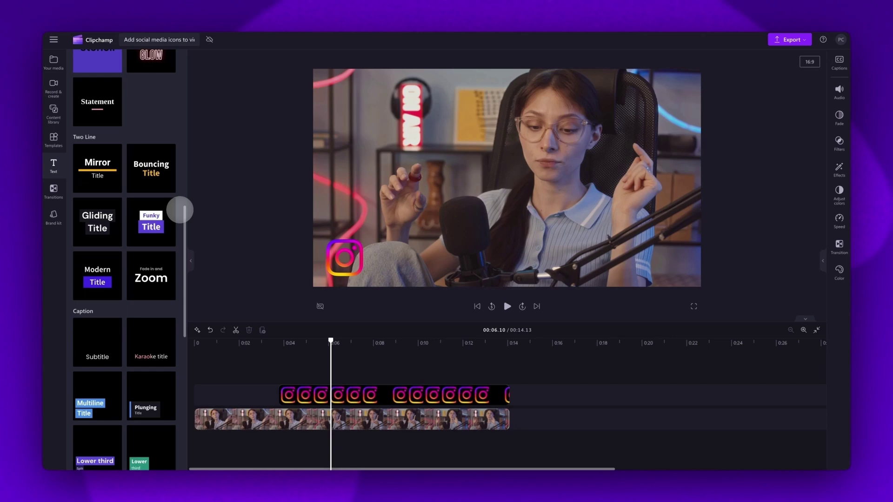
pyautogui.scroll(8, 181, 210)
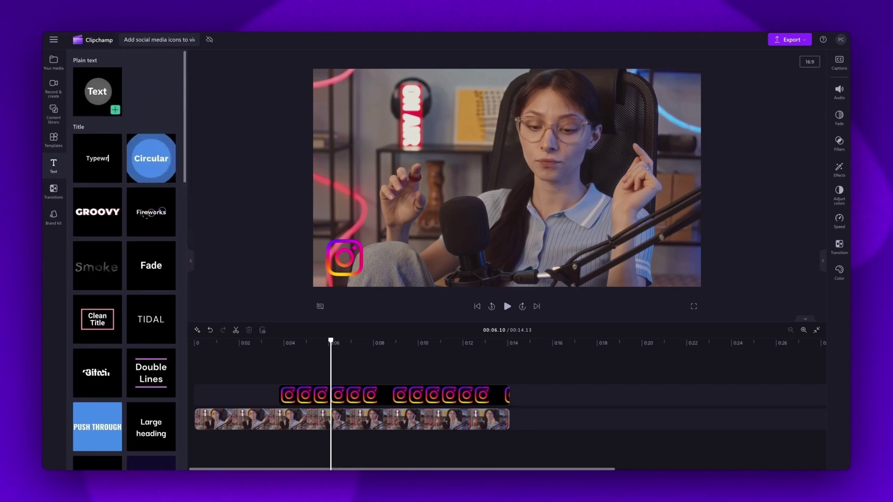
pyautogui.moveTo(106, 90); pyautogui.dragTo(285, 372)
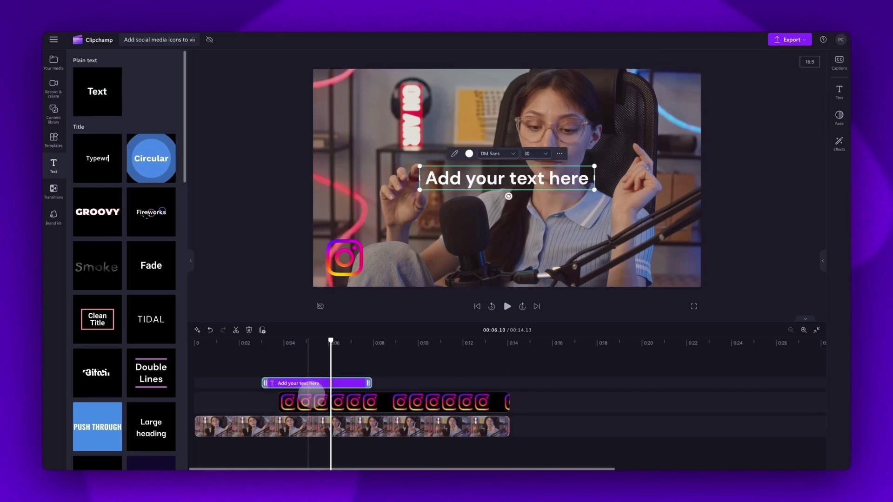
pyautogui.click(321, 403)
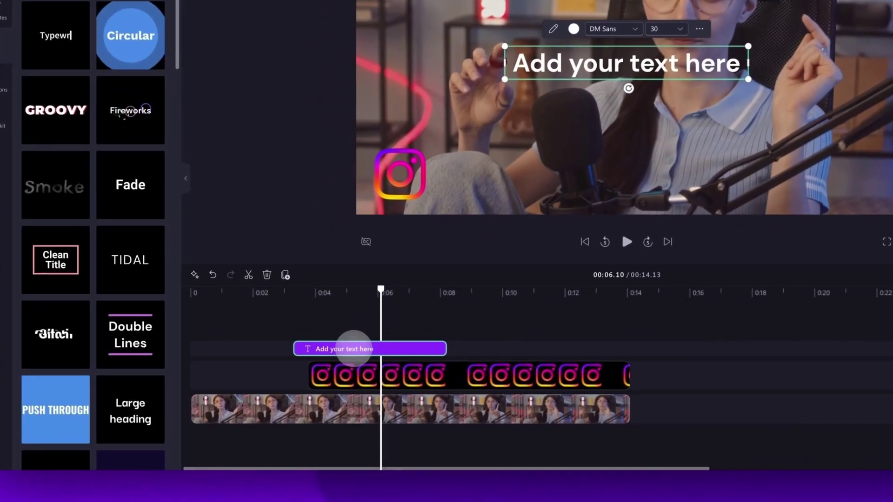
pyautogui.click(326, 383)
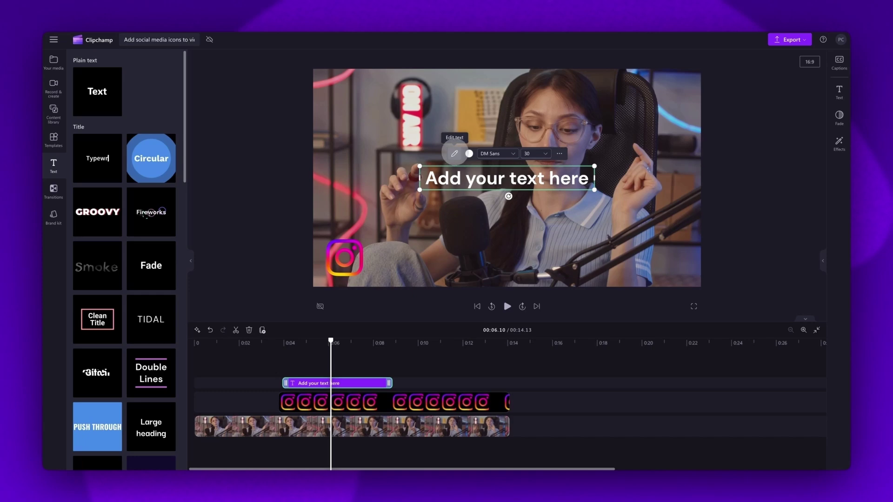
pyautogui.click(455, 154)
pyautogui.write('@mysocialchannel')
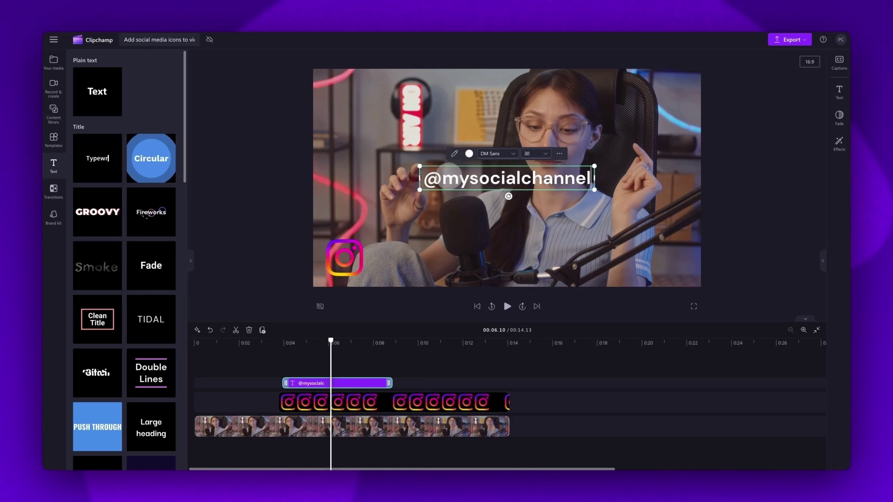
pyautogui.click(468, 154)
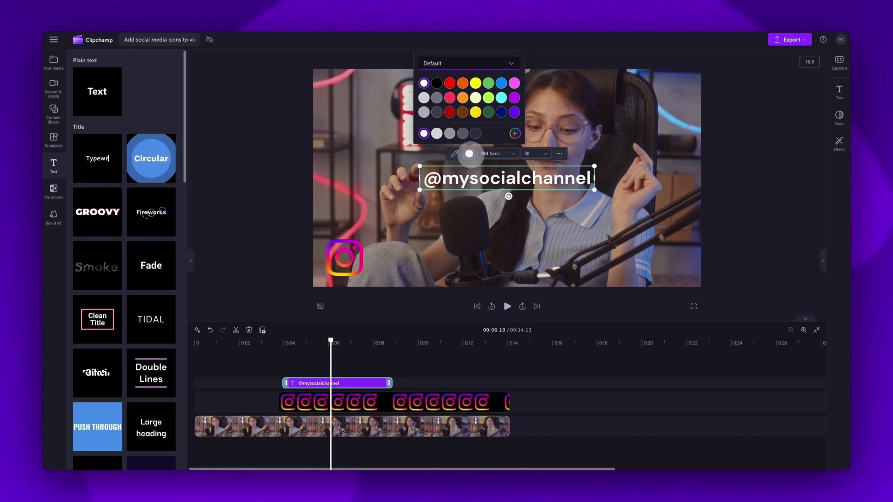
pyautogui.click(468, 153)
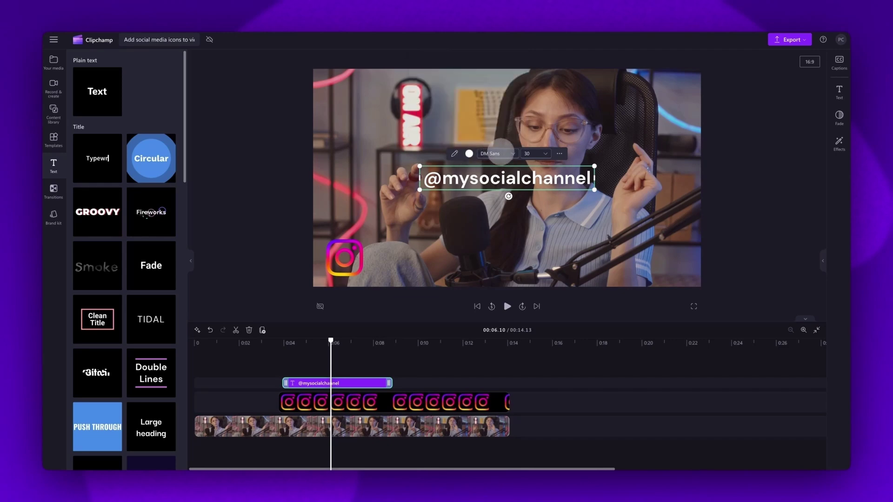
# Set the text font to Days One after trying Alfa Slab One and Abel.
pyautogui.click(512, 153)
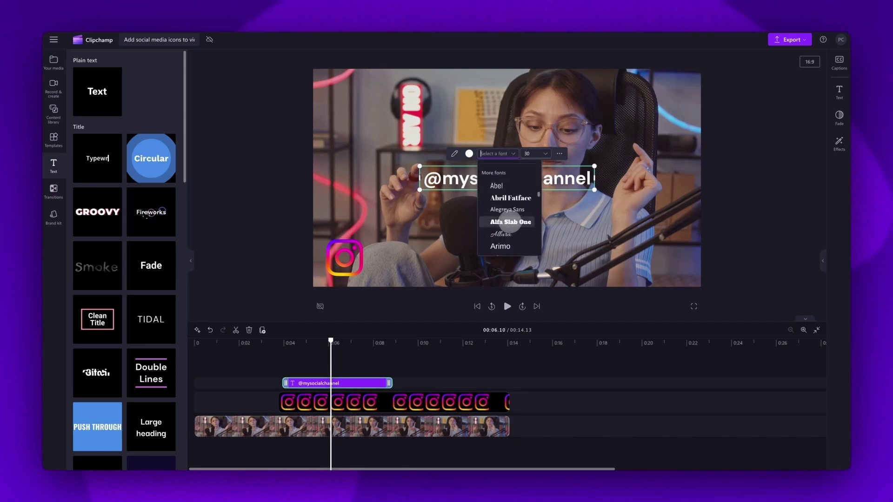
pyautogui.click(510, 222)
pyautogui.click(515, 142)
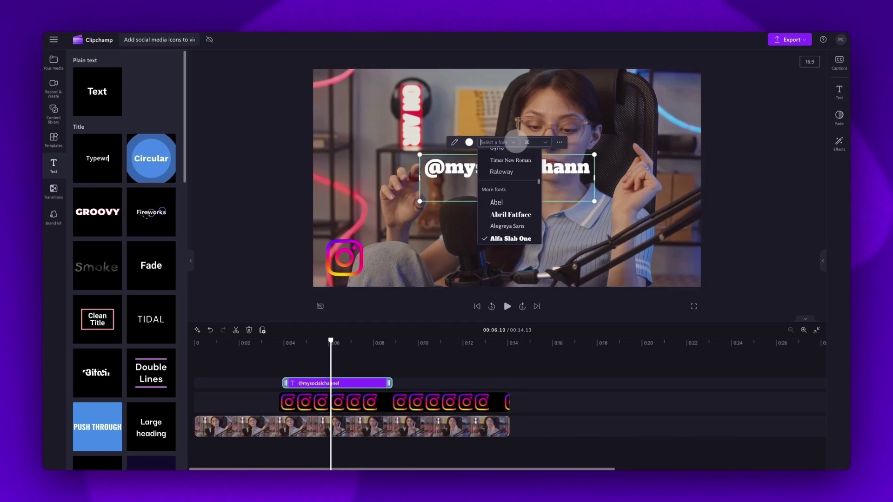
pyautogui.click(511, 202)
pyautogui.click(513, 153)
pyautogui.scroll(-5, 511, 219)
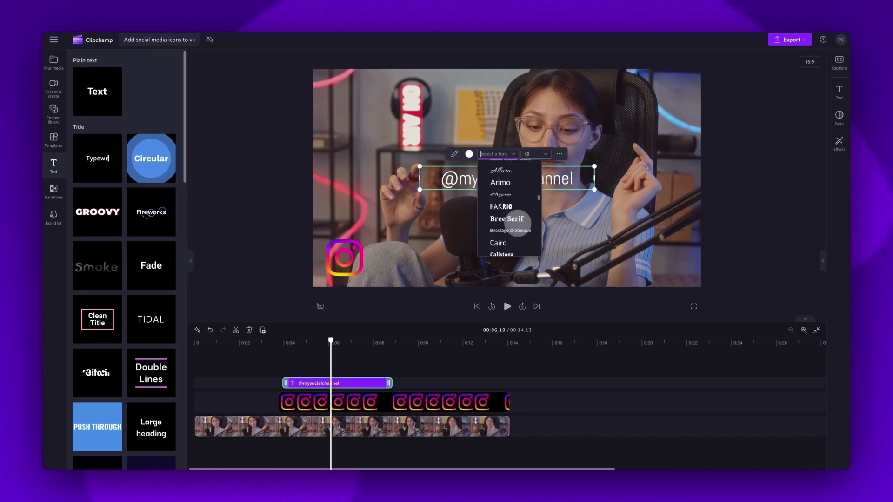
pyautogui.click(514, 208)
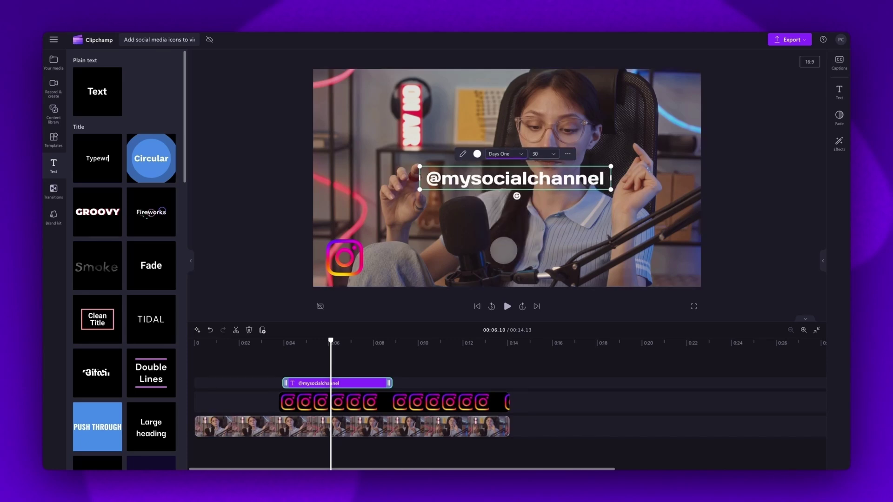
pyautogui.click(567, 154)
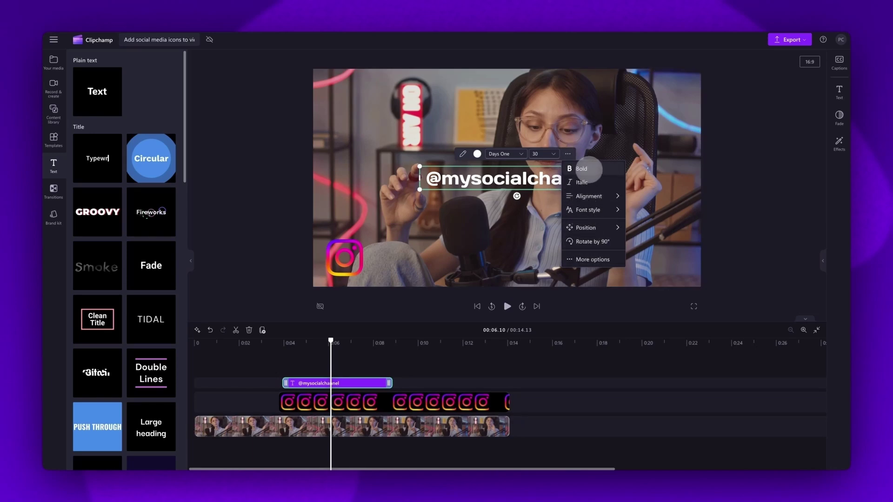
pyautogui.click(568, 154)
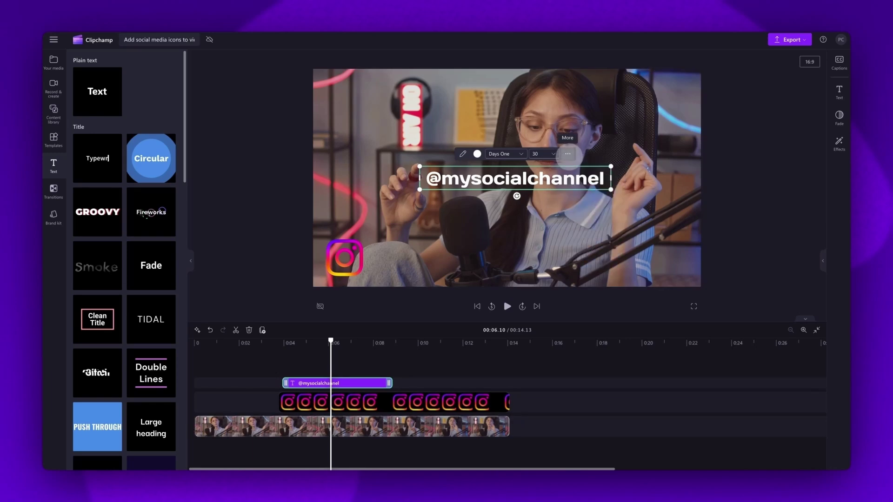
# Shrink the handle text to size 23, set it beside the Instagram icon, and extend it to the end.
pyautogui.moveTo(610, 166); pyautogui.dragTo(567, 189)
pyautogui.click(577, 188)
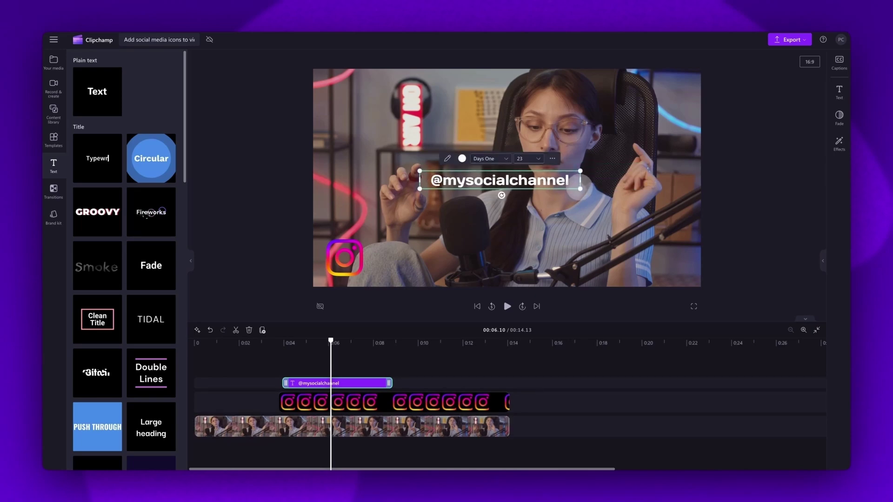
pyautogui.moveTo(509, 182); pyautogui.dragTo(443, 258)
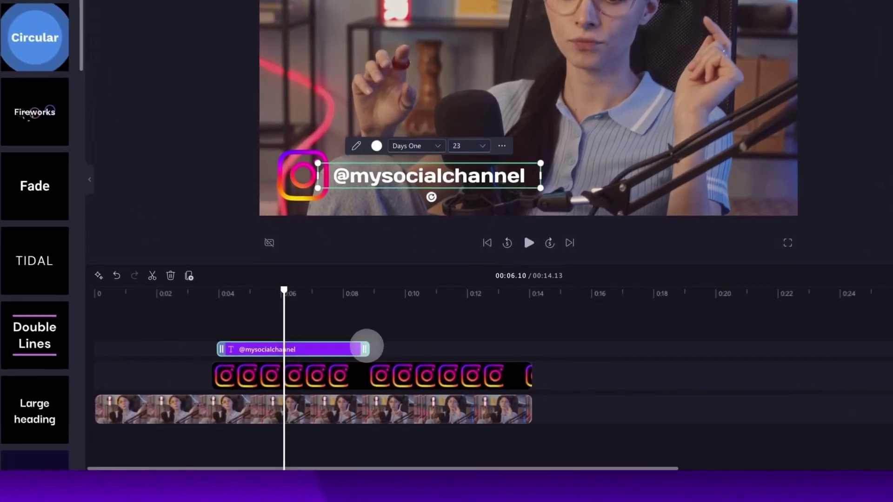
pyautogui.moveTo(364, 349); pyautogui.dragTo(530, 350)
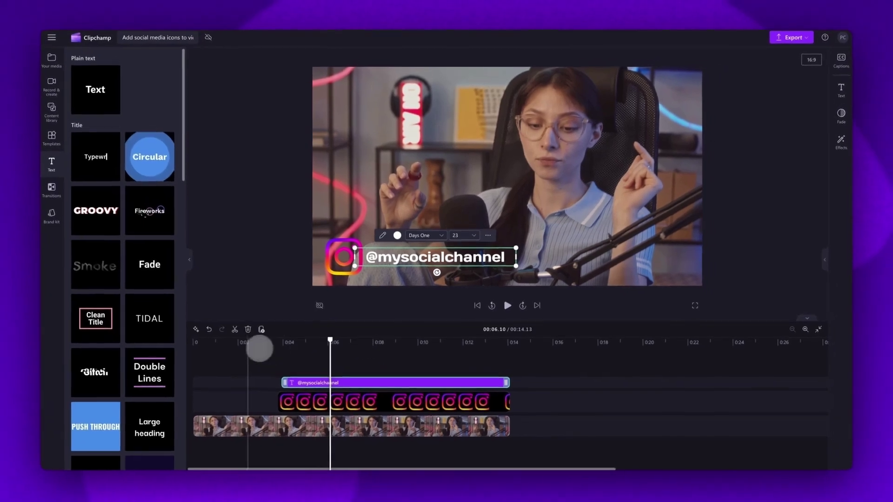
pyautogui.click(242, 348)
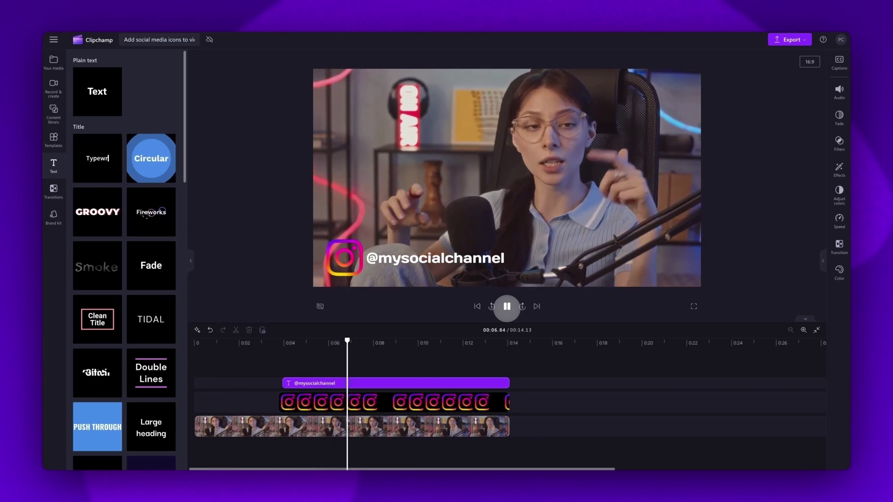
# Export the video at 1080p and save the 35.41 MB MP4 to the computer.
pyautogui.click(507, 306)
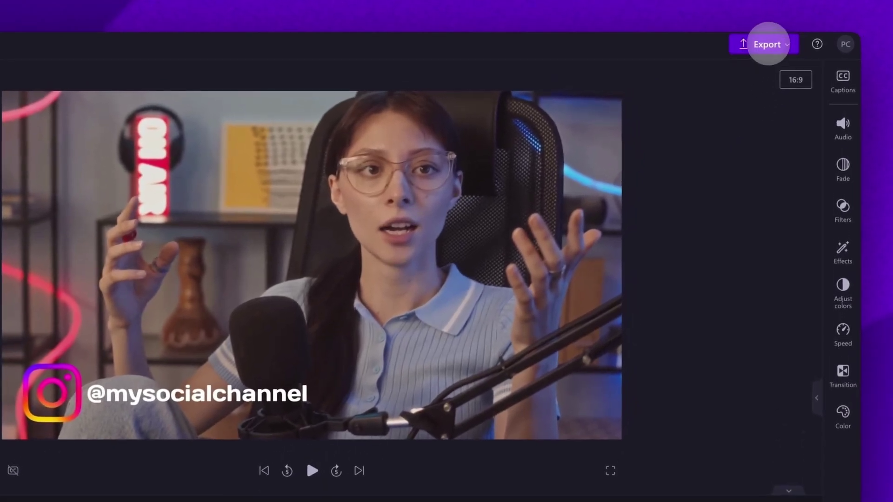
pyautogui.click(767, 44)
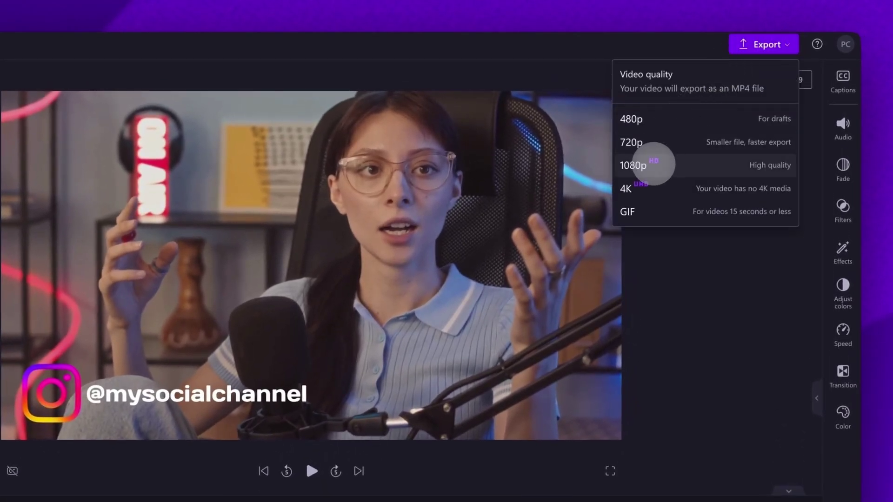
pyautogui.click(653, 164)
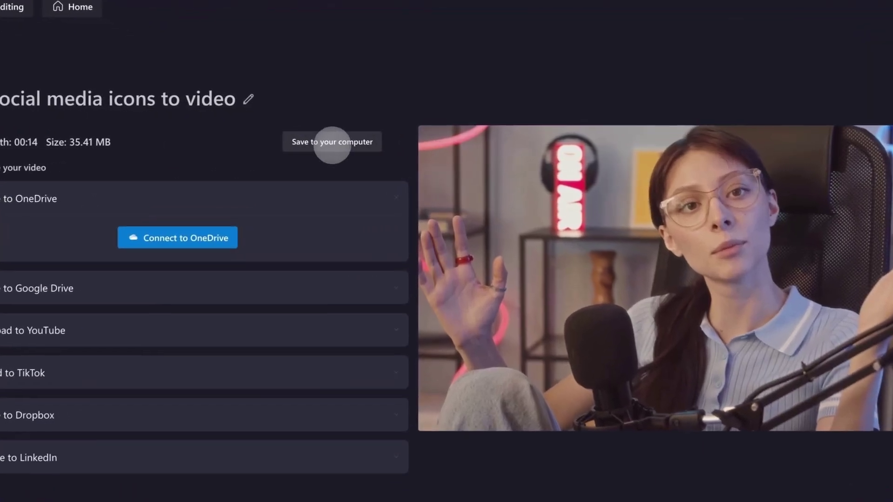
pyautogui.click(331, 140)
pyautogui.click(562, 307)
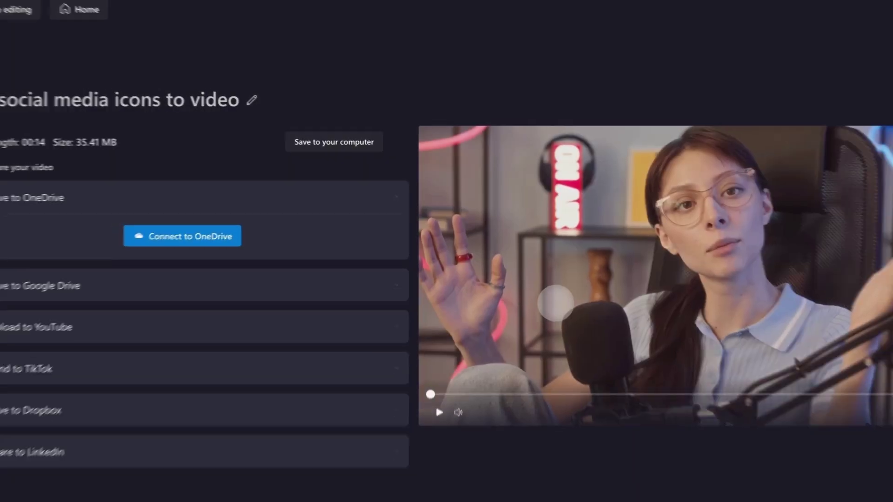